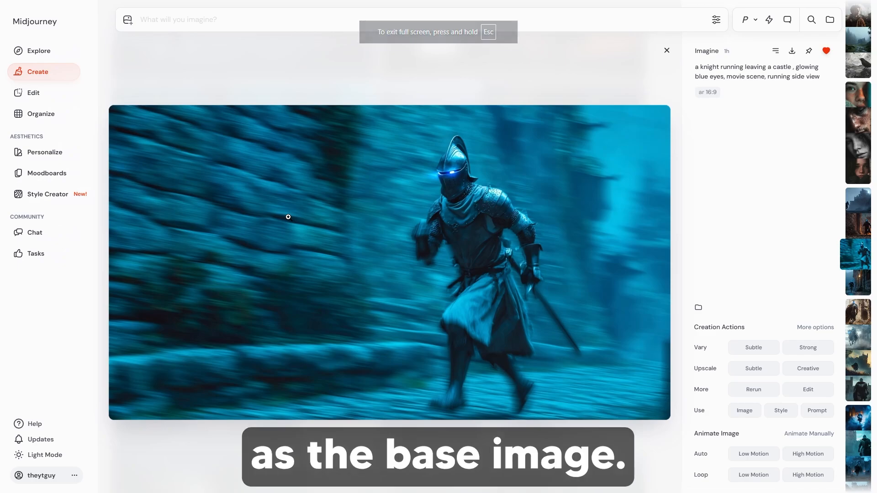
Copy the running knight image from Midjourney and paste it into a new Gemini prompt.
right_click(289, 218)
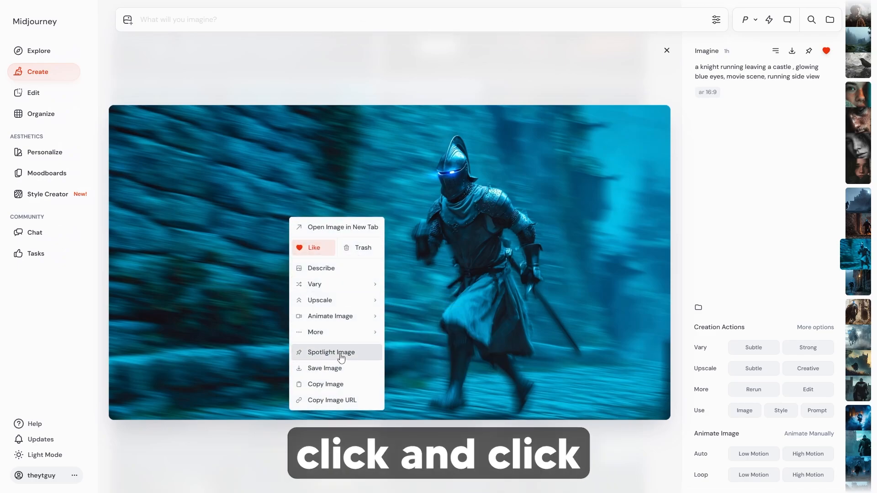
left_click(334, 385)
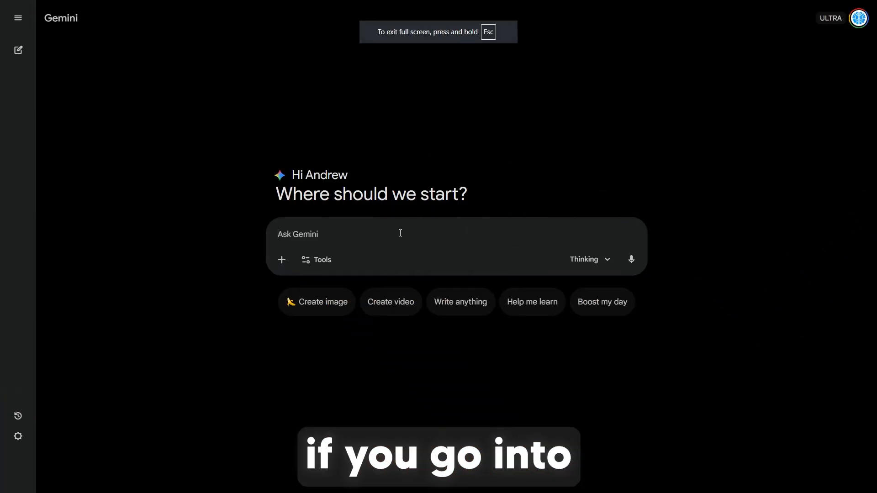
key("ctrl+v")
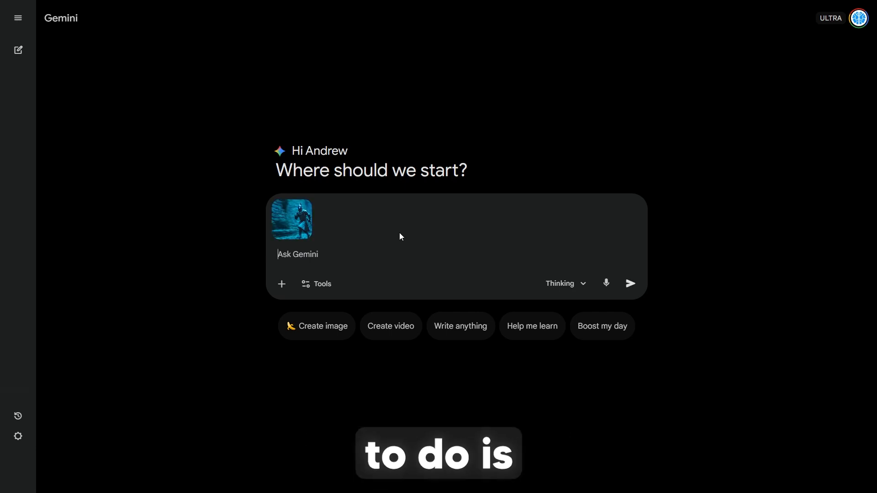
Mark up the attached image with three diagonal yellow lines running from the upper wall toward the knight, and switch to text annotation.
left_click(286, 233)
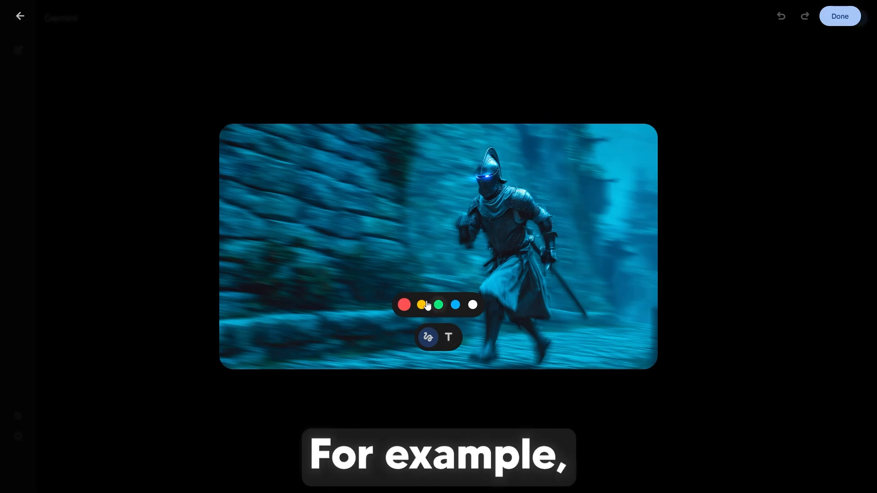
left_click(421, 305)
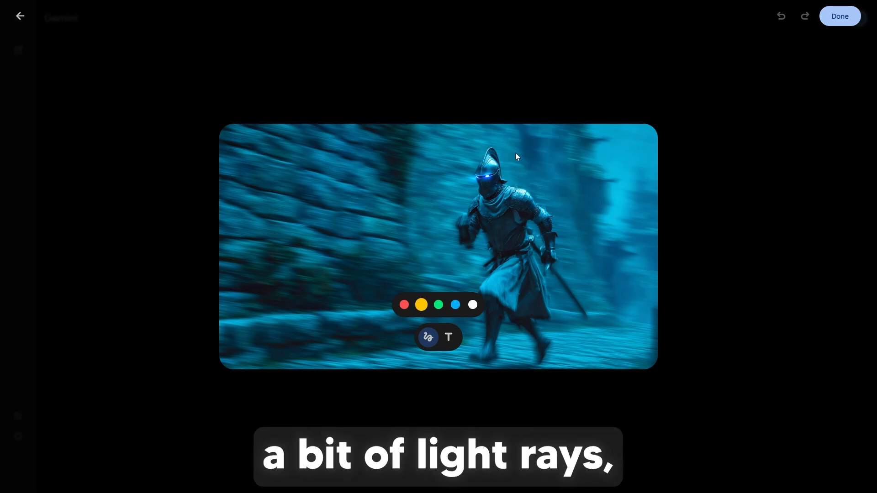
left_click_drag(565, 142, 566, 143)
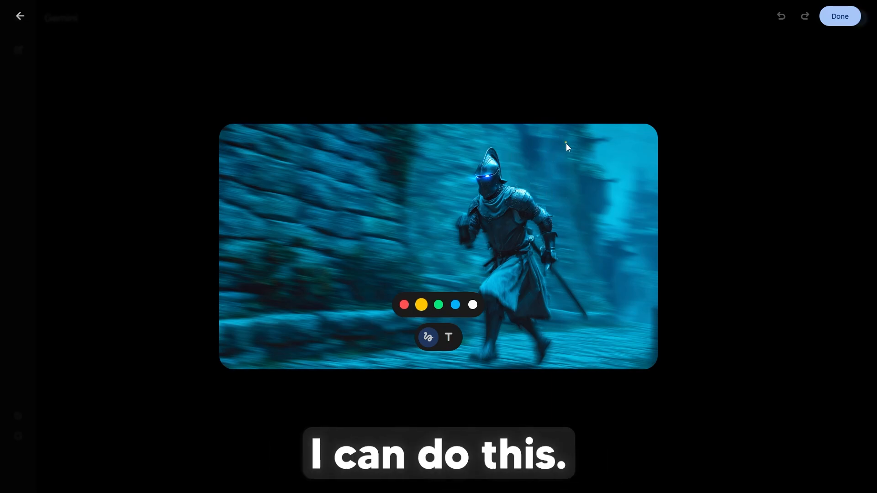
key("ctrl+z")
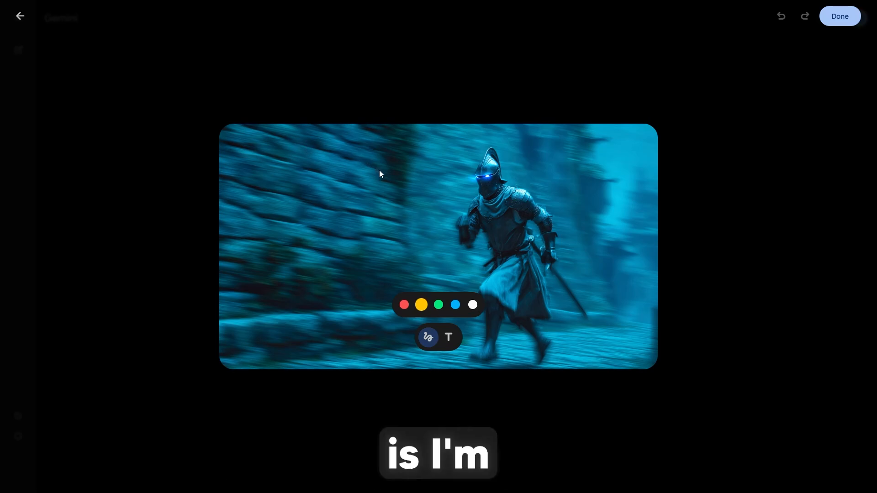
left_click_drag(267, 164, 451, 286)
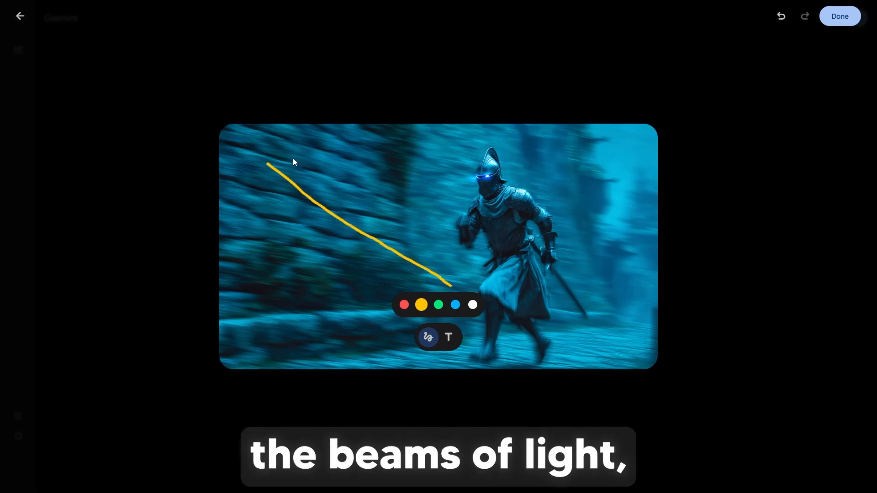
left_click_drag(292, 158, 481, 267)
left_click_drag(315, 147, 466, 199)
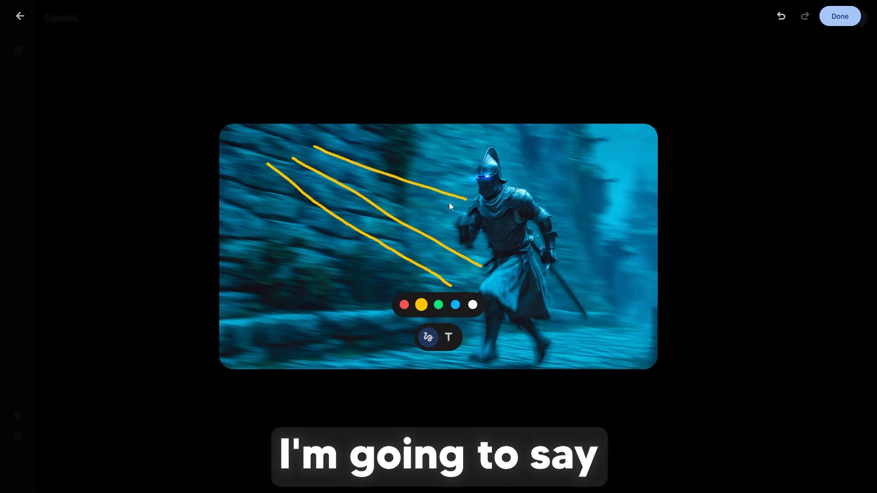
left_click(448, 338)
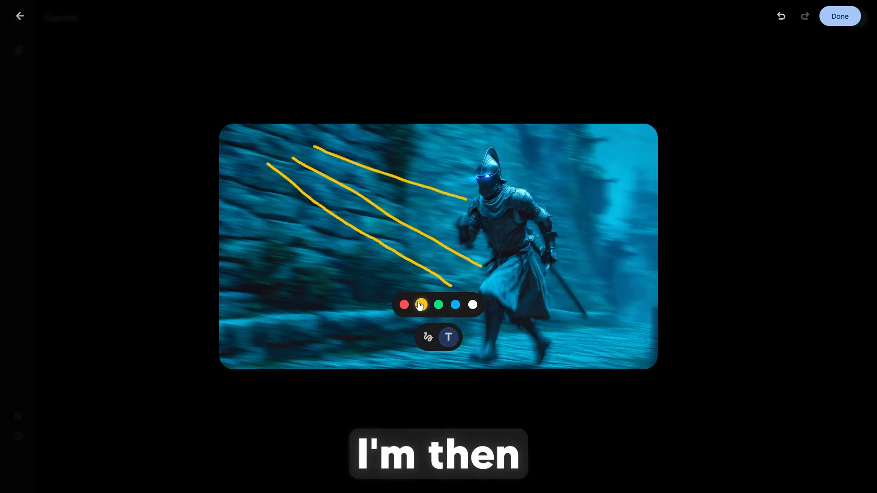
left_click(246, 143)
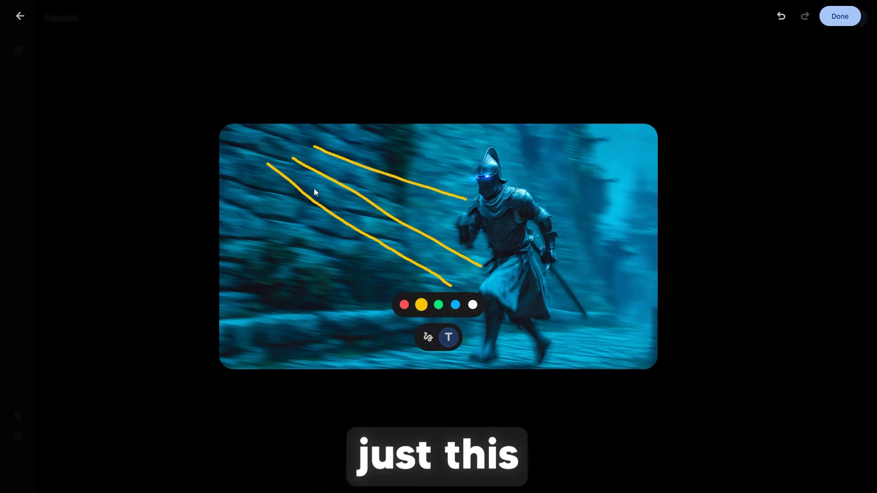
type("add light ray")
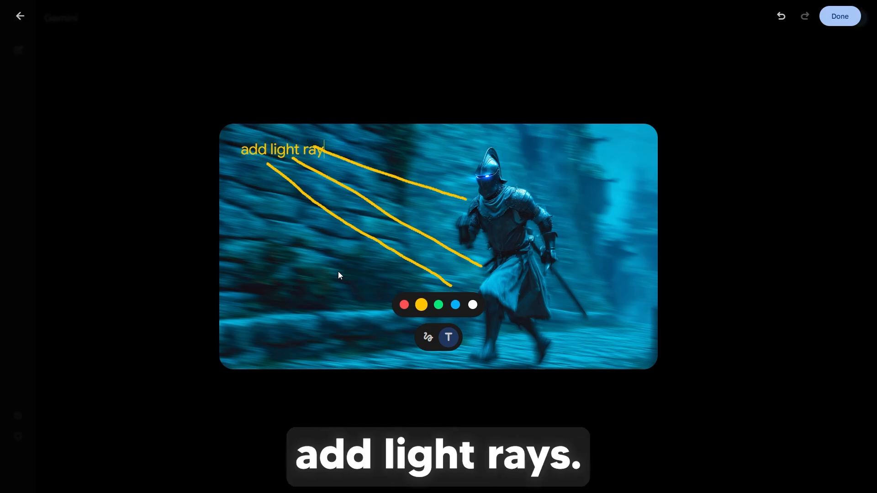
type("s")
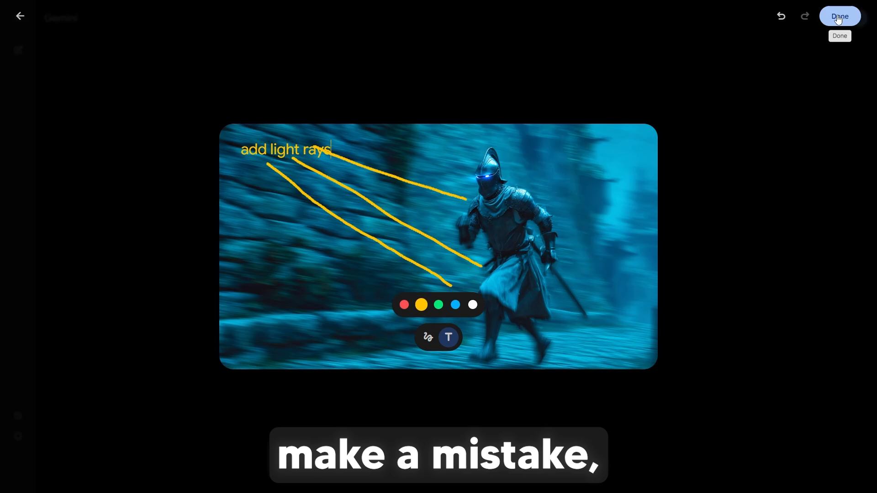
left_click(781, 17)
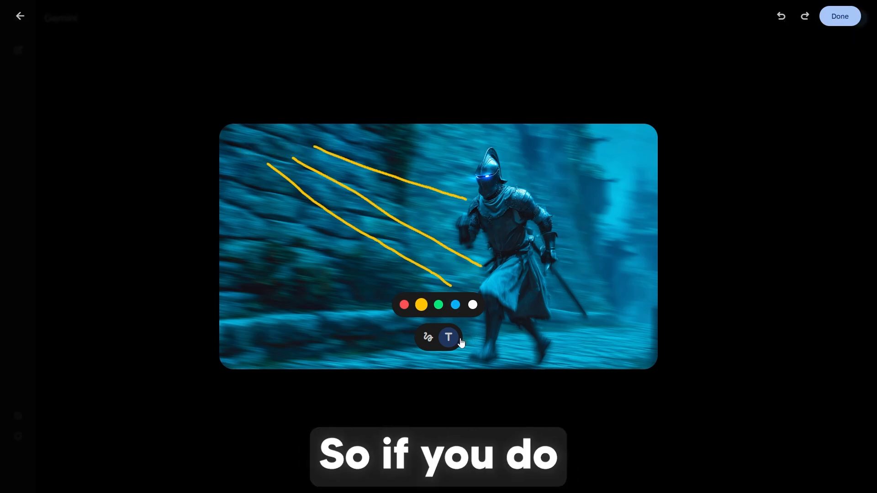
type("add")
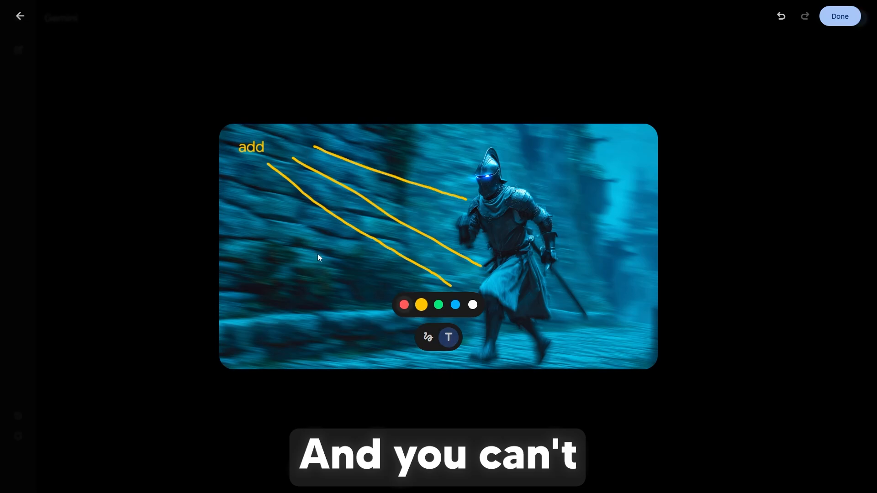
left_click(247, 152)
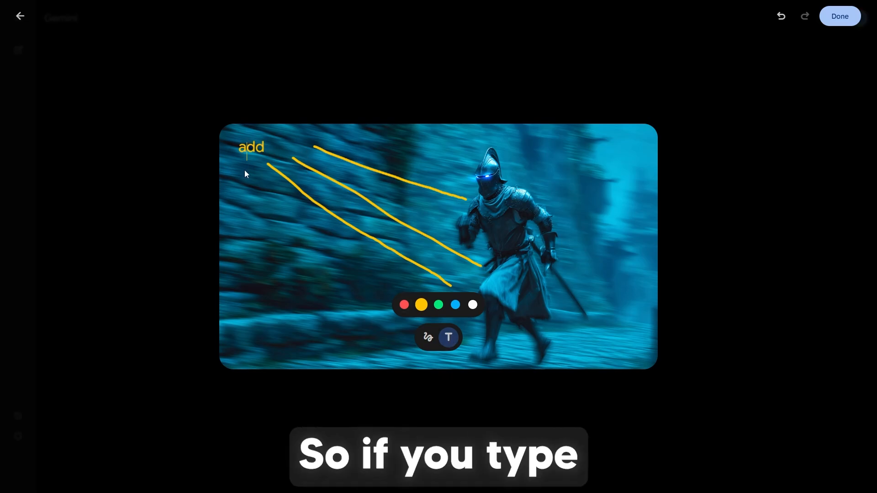
left_click(781, 17)
Add the yellow label "add light rays" in the picture's upper-left corner and submit the marked-up image for image creation.
type("add light rays")
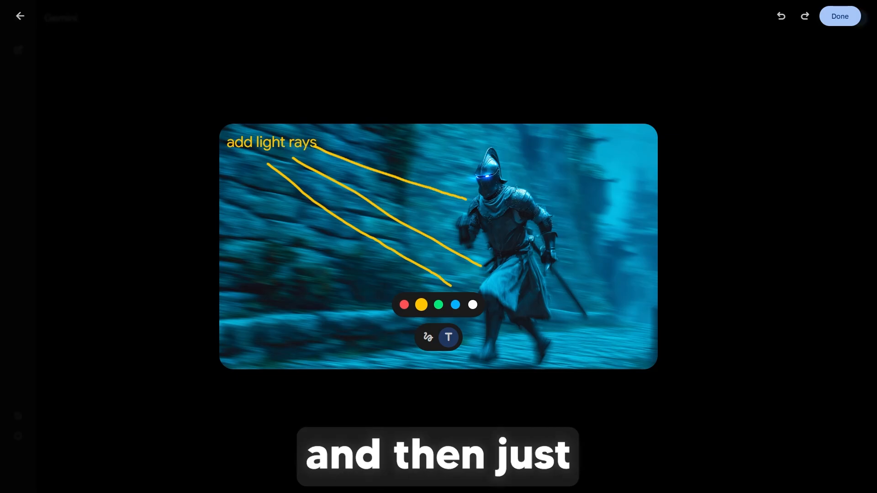
left_click(840, 16)
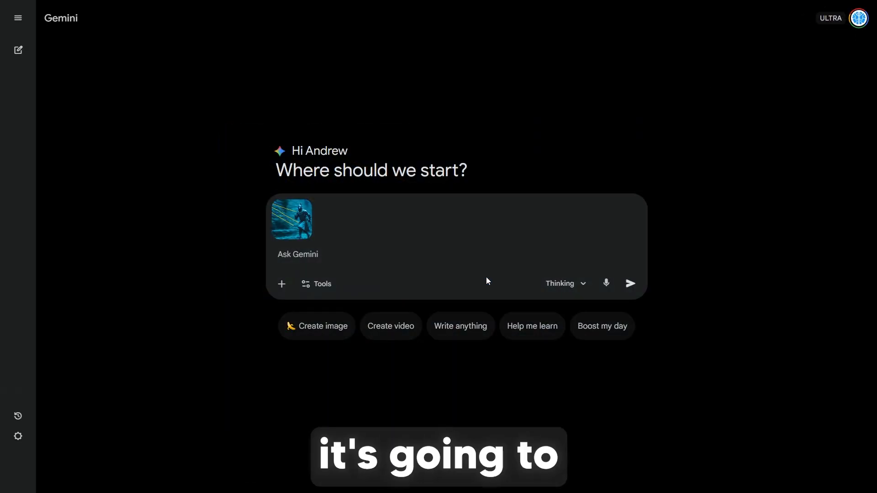
left_click(322, 326)
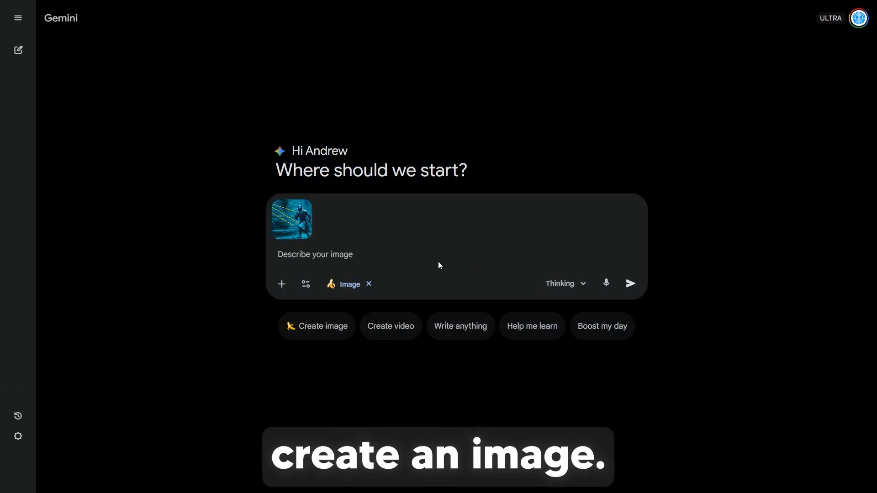
left_click(632, 285)
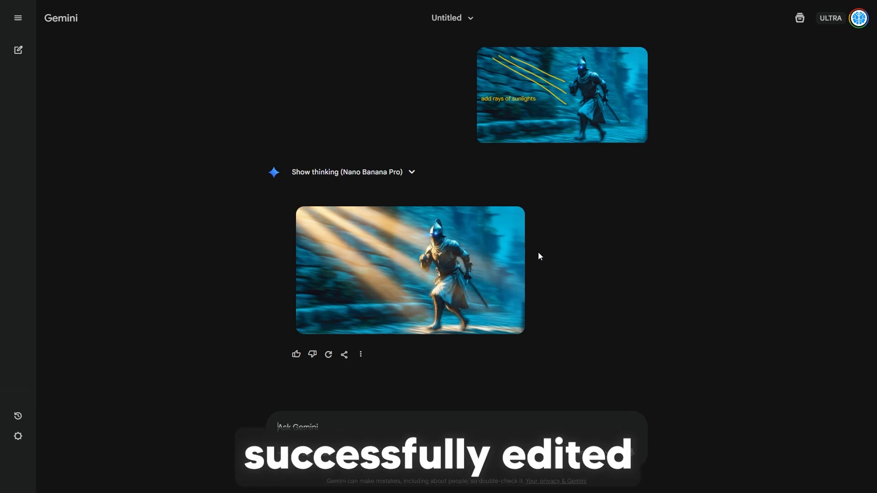
Examine the generated knight image with sunlight enlarged and compare it with its source marked "add rays of sunlights".
mouse_move(436, 267)
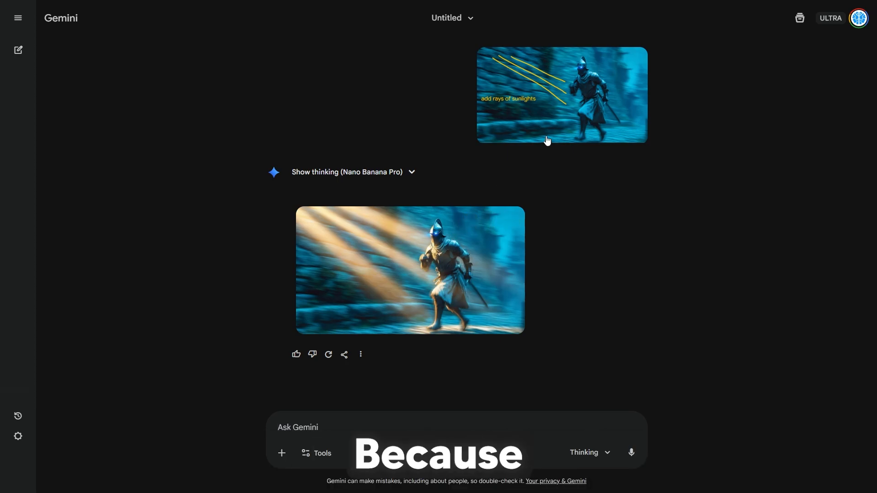
left_click(322, 243)
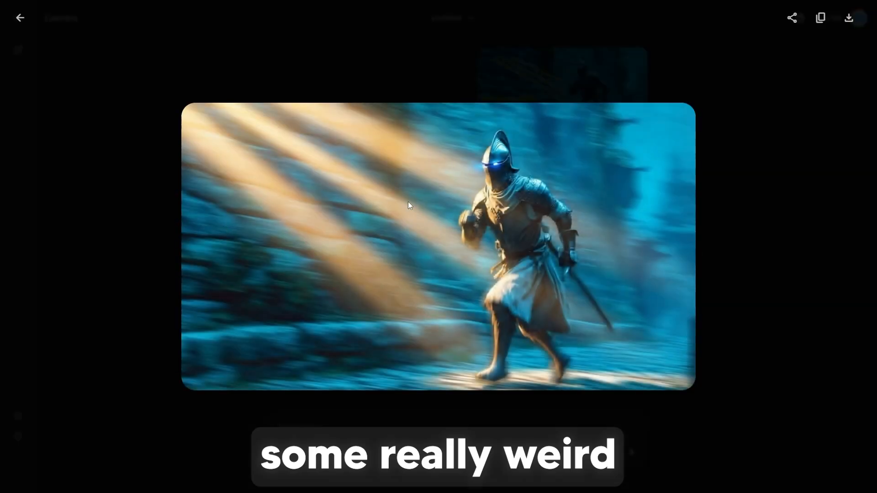
left_click(154, 147)
left_click(299, 212)
left_click(747, 187)
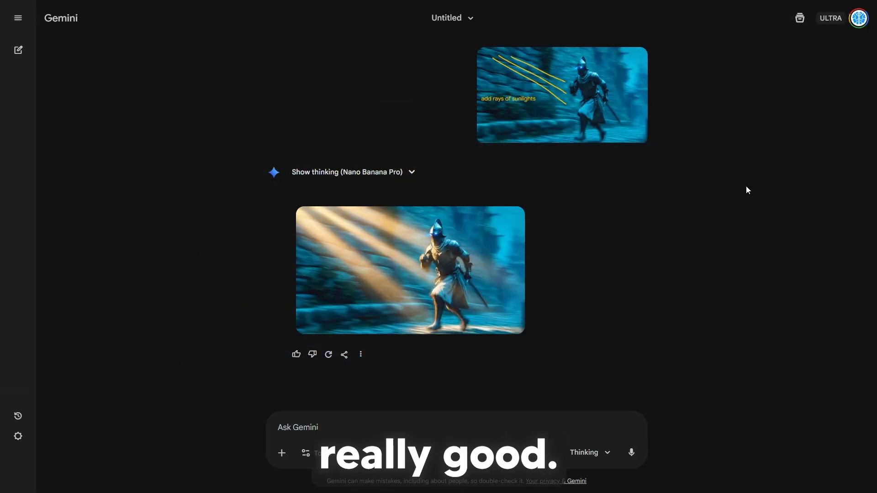
mouse_move(517, 226)
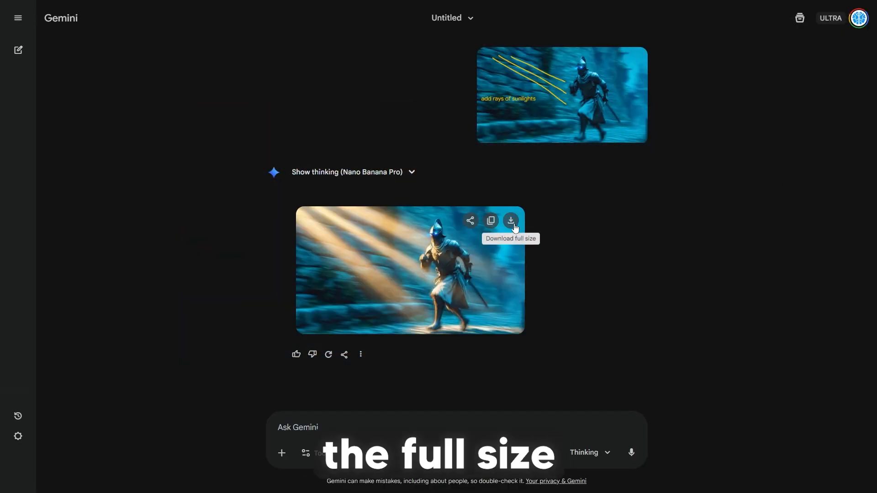
left_click(381, 282)
key("Escape")
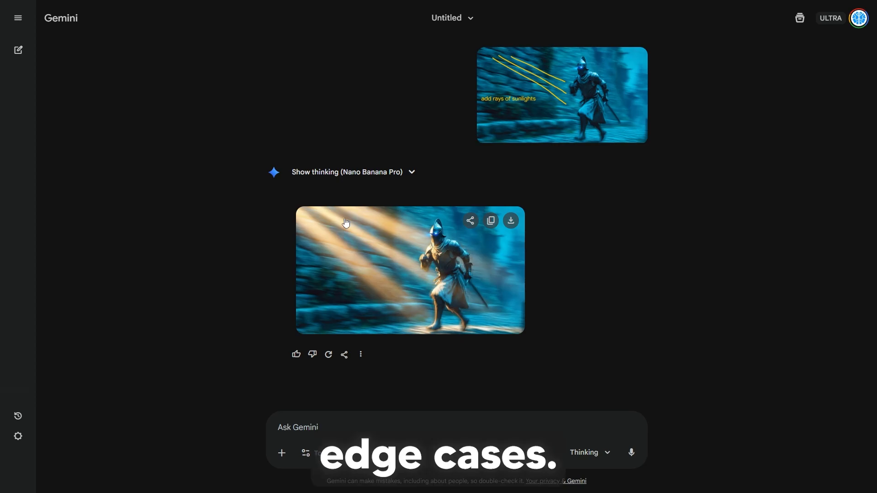
left_click(526, 139)
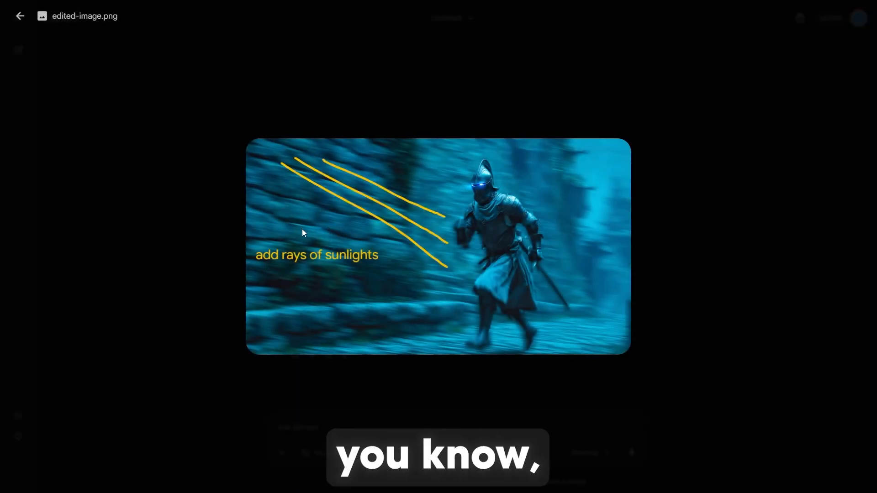
left_click(444, 96)
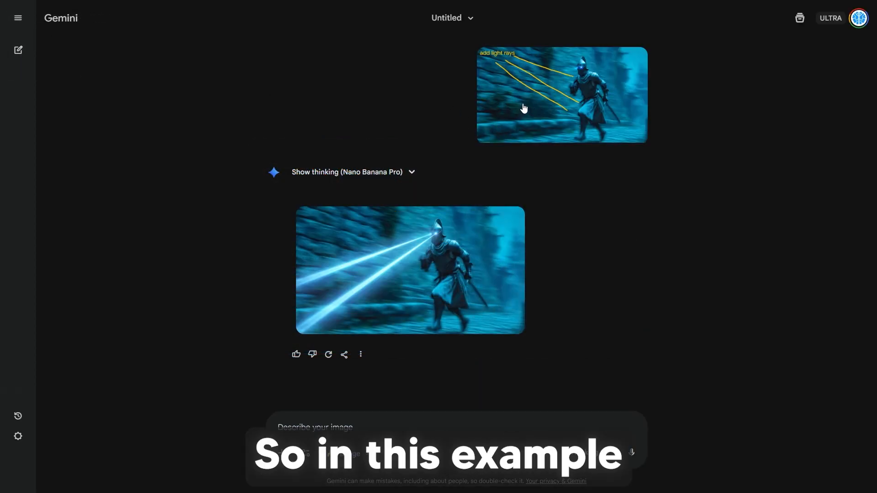
Compare the knight image marked "add light rays" with its generated result by enlarging each one.
left_click(524, 108)
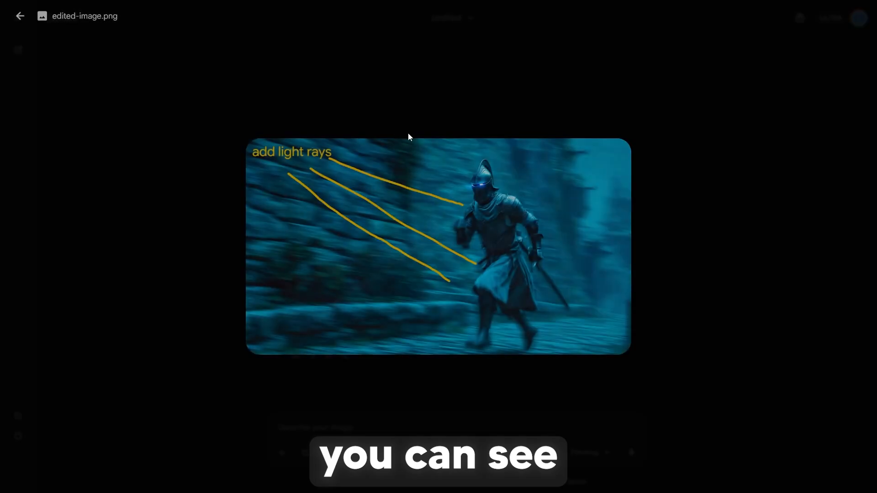
left_click(329, 110)
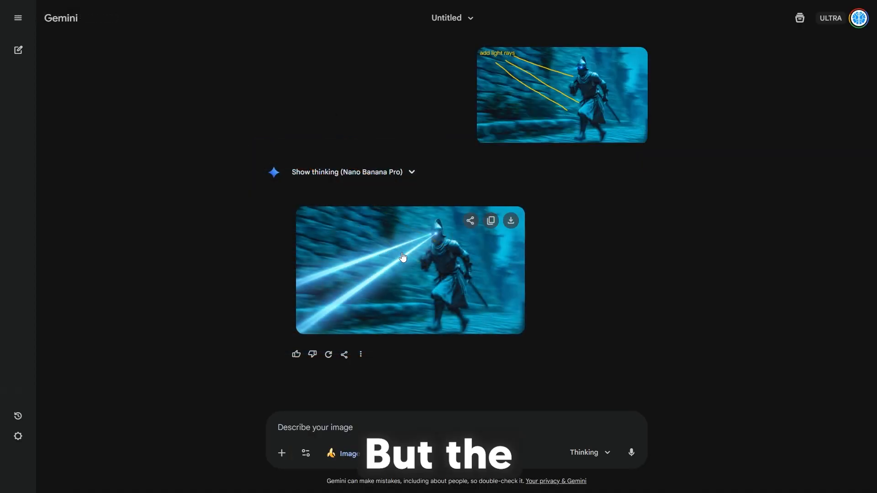
left_click(394, 258)
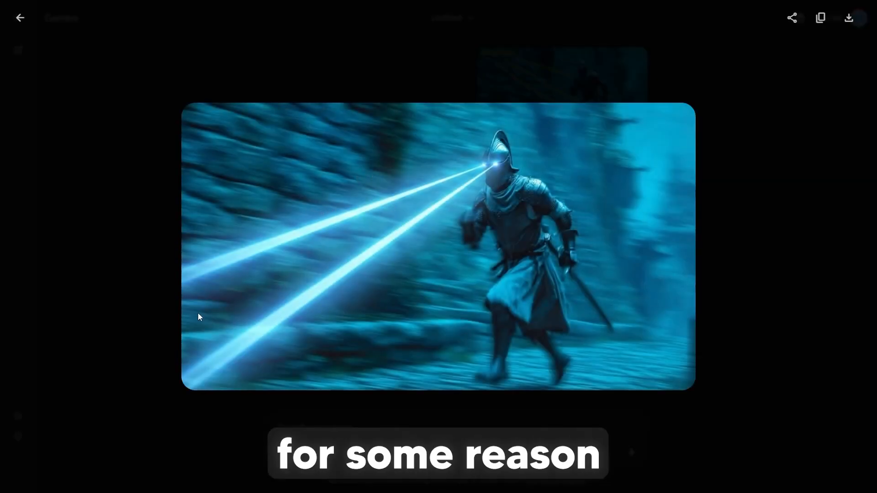
left_click(139, 242)
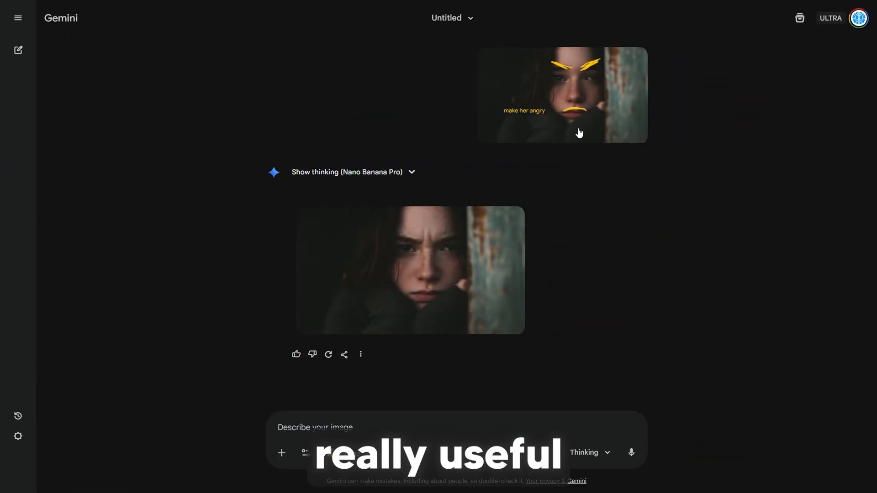
Compare the portrait marked "make her angry" with its generated result, checking the facial expression at enlarged size.
left_click(509, 130)
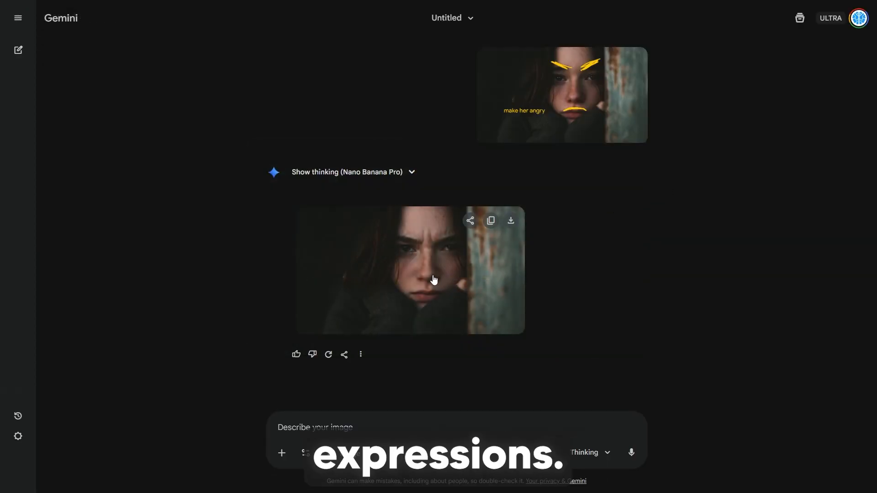
left_click(427, 280)
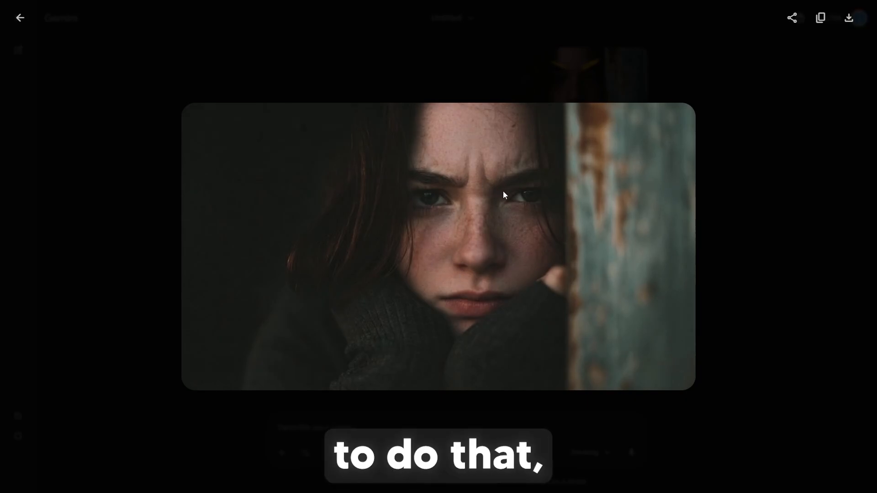
left_click(731, 182)
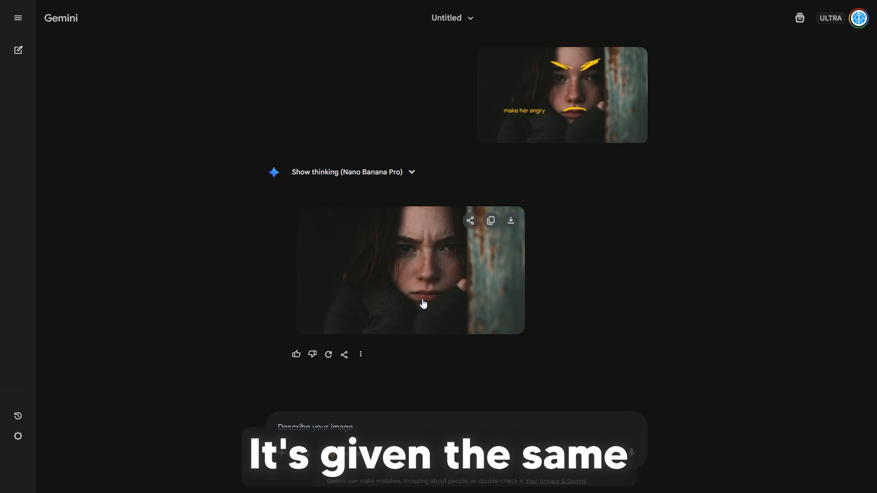
left_click(453, 274)
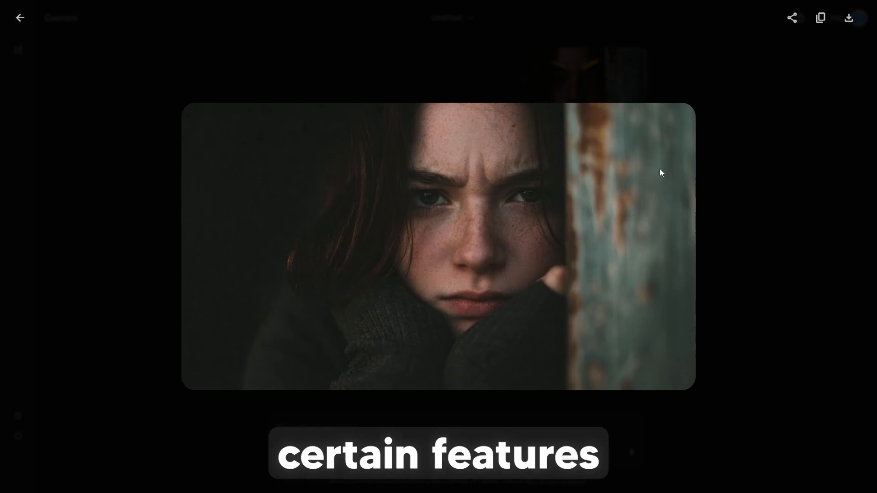
Close the enlarged angry portrait and examine the generated result of the hand picture at enlarged size.
left_click(404, 81)
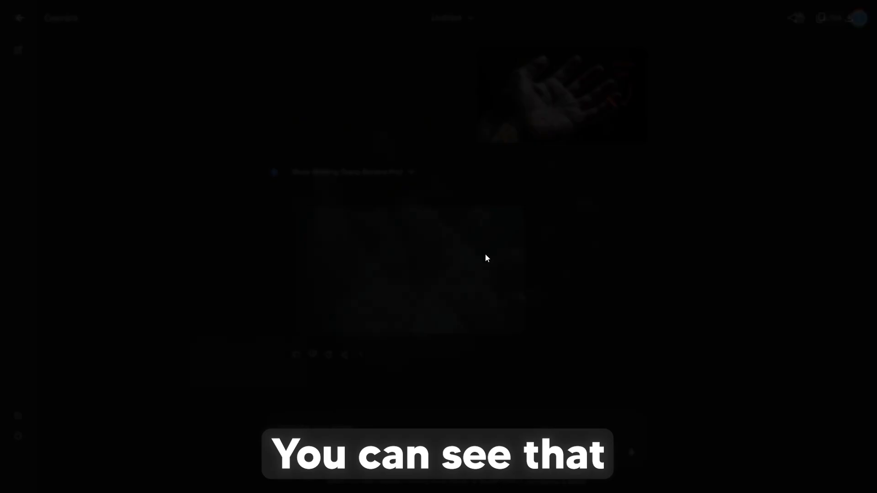
left_click(486, 253)
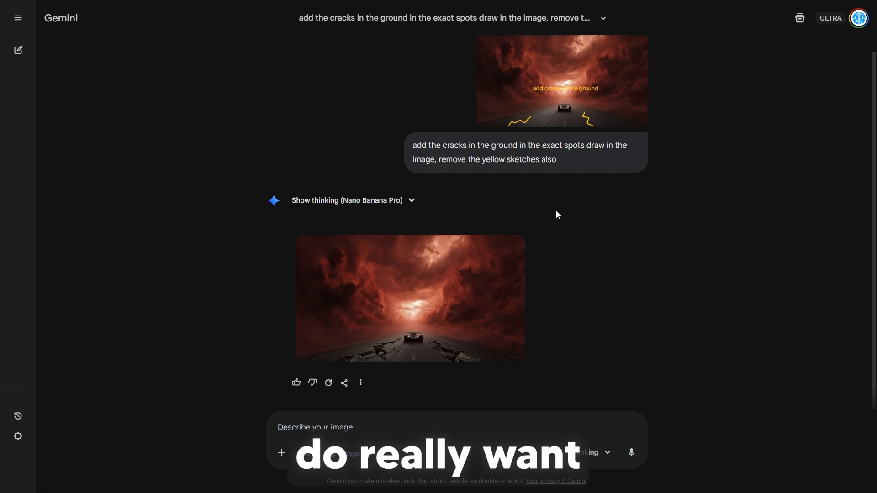
Highlight the prompt passages "add the cracks in the ground in the exact spots draw" and "remove the yellow sketches also" to review their wording.
mouse_move(517, 166)
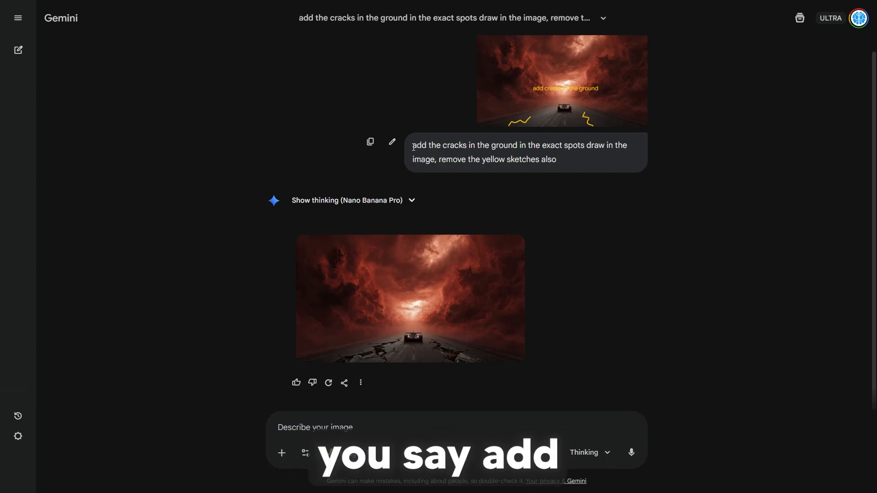
left_click_drag(414, 146, 606, 142)
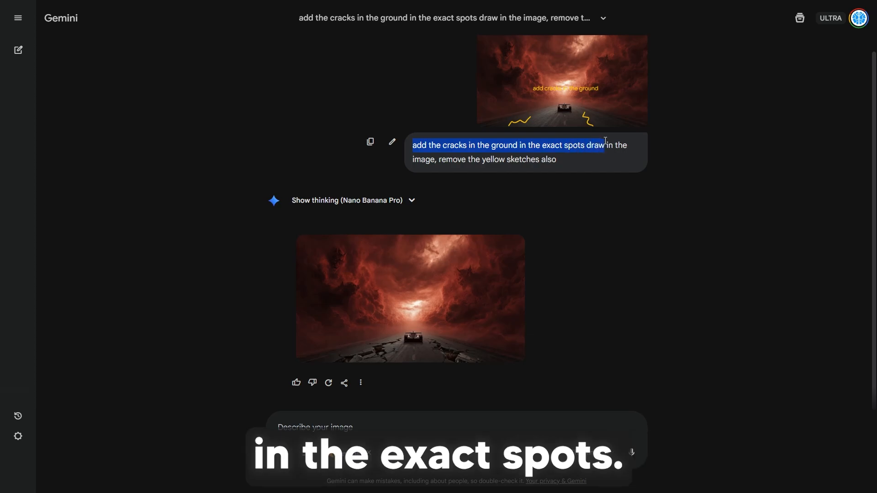
left_click_drag(440, 159, 558, 160)
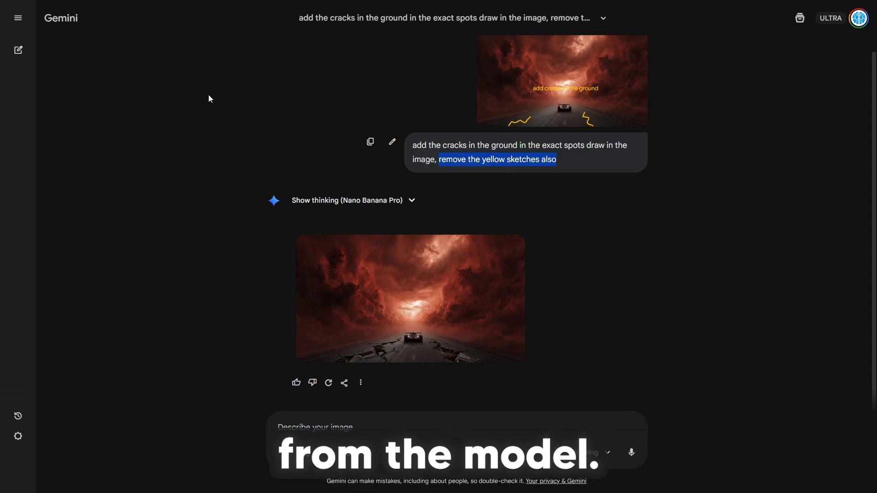
Compare the blue knight image marked with a yellow stick figure and "change his pose" with its generated result by enlarging each one.
left_click(607, 120)
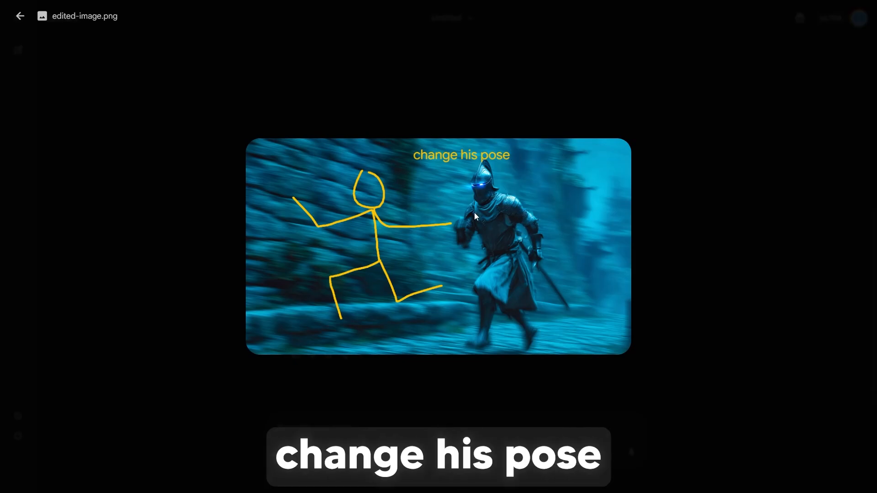
left_click(498, 126)
left_click(439, 249)
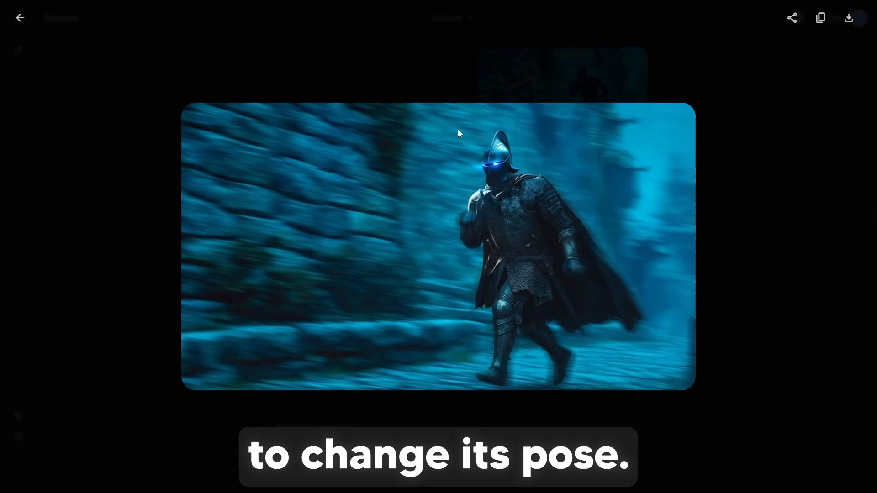
left_click(434, 102)
scroll(402, 192, "down", 1)
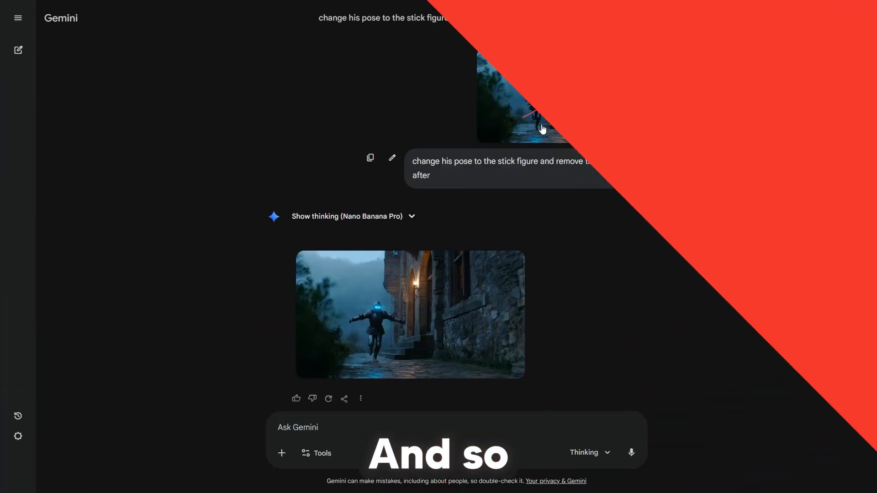
Compare the castle knight image marked with a red stick figure with the result of the prompt lacking the jumping jack wording, enlarging both.
left_click(543, 129)
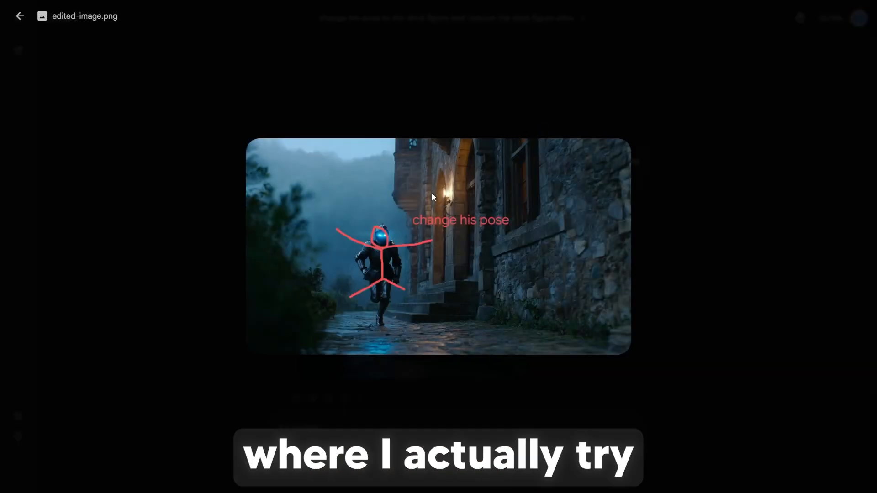
left_click(210, 224)
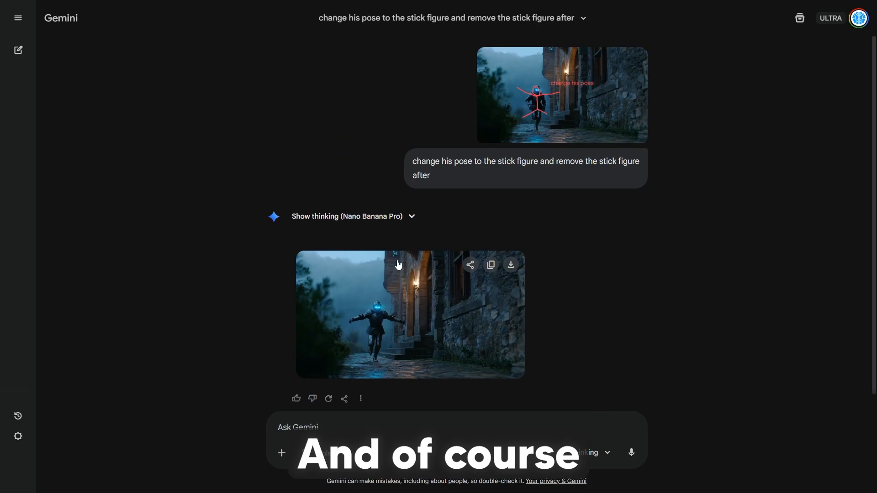
left_click(401, 319)
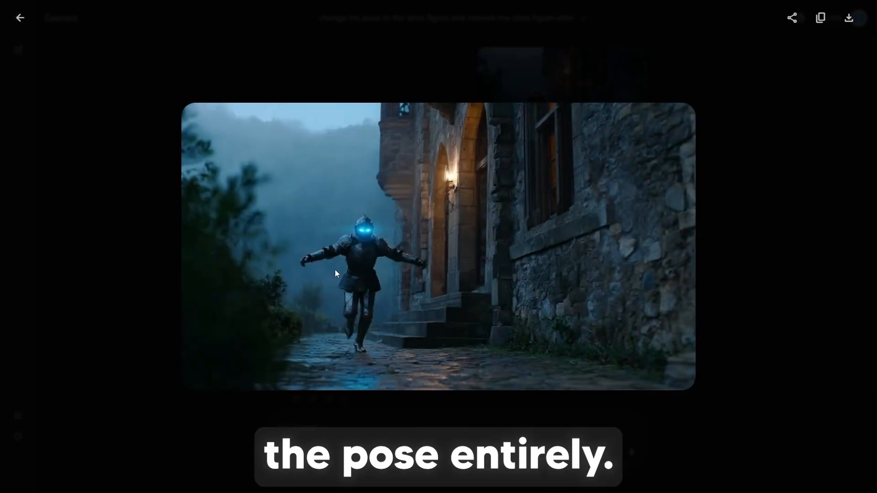
left_click(132, 229)
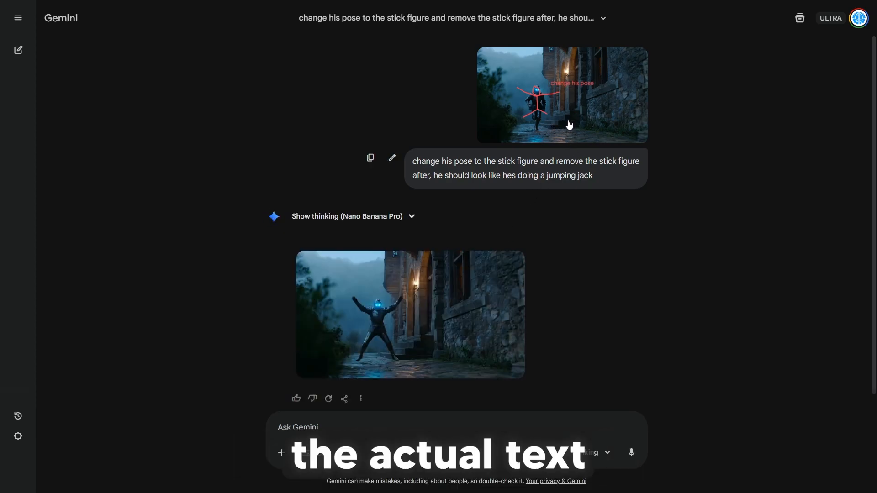
Examine the result of the prompt "he should look like hes doing a jumping jack" at enlarged size and compare it with its marked source.
left_click(433, 309)
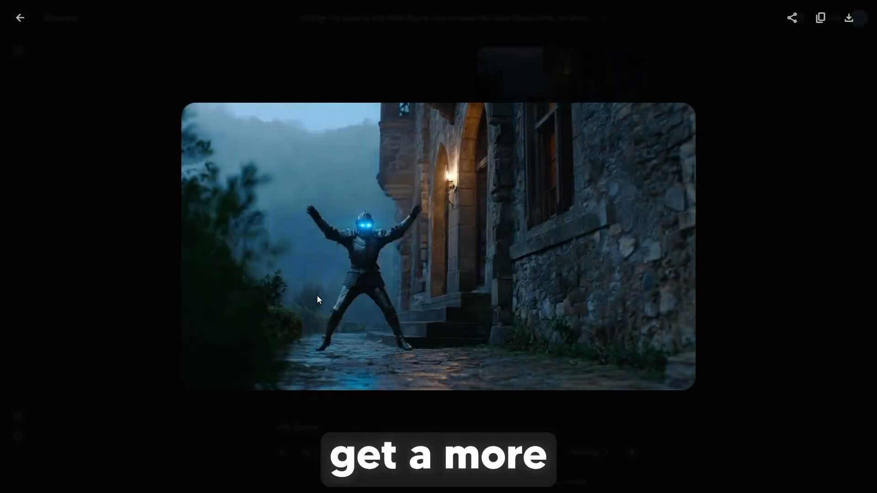
left_click(740, 244)
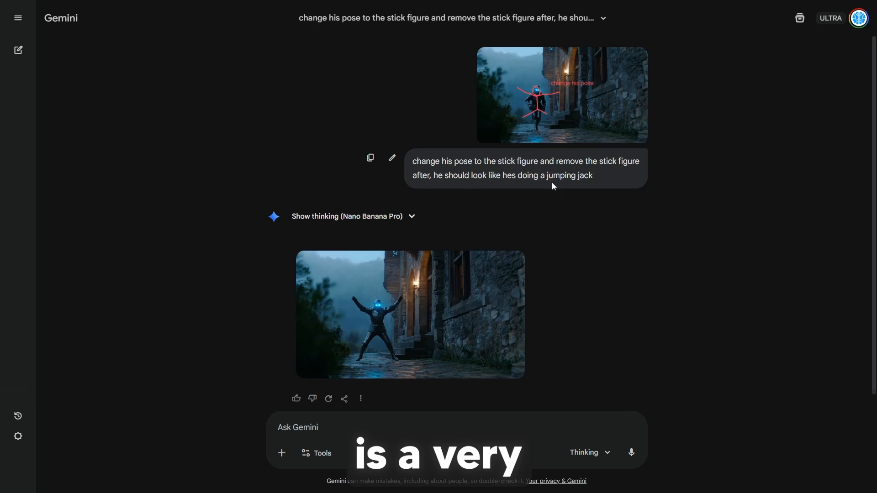
left_click(383, 296)
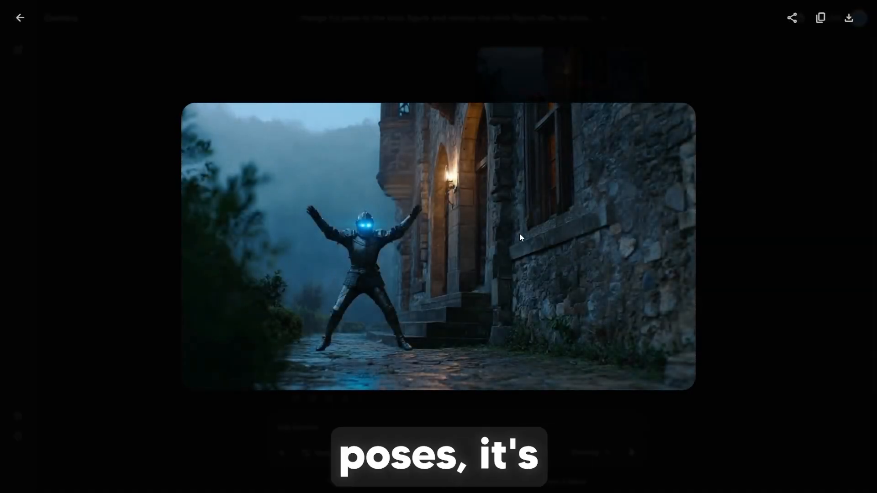
left_click(766, 226)
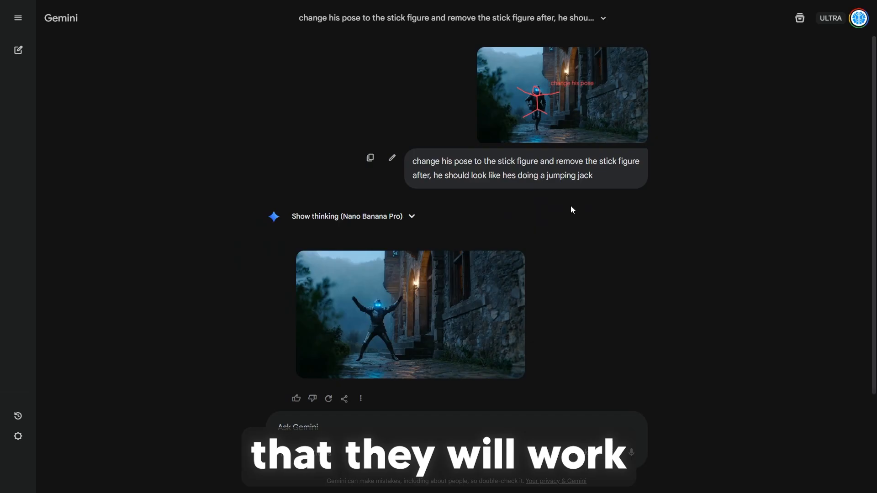
left_click(514, 97)
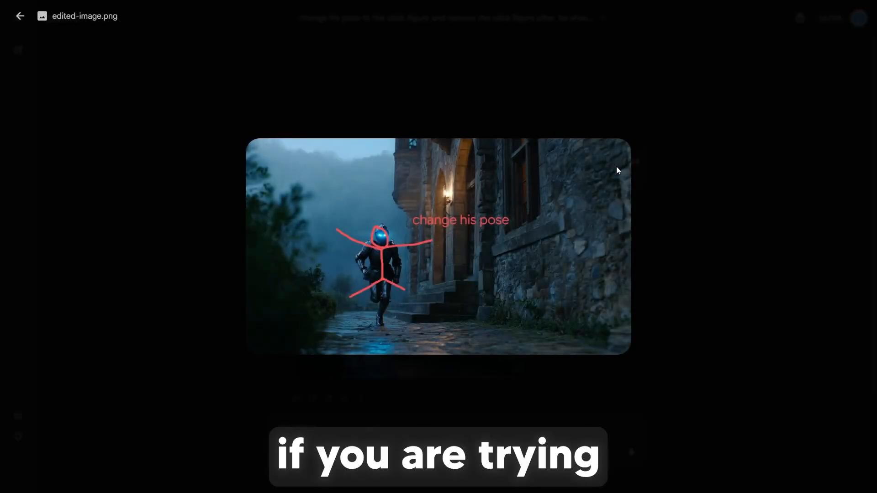
left_click(675, 170)
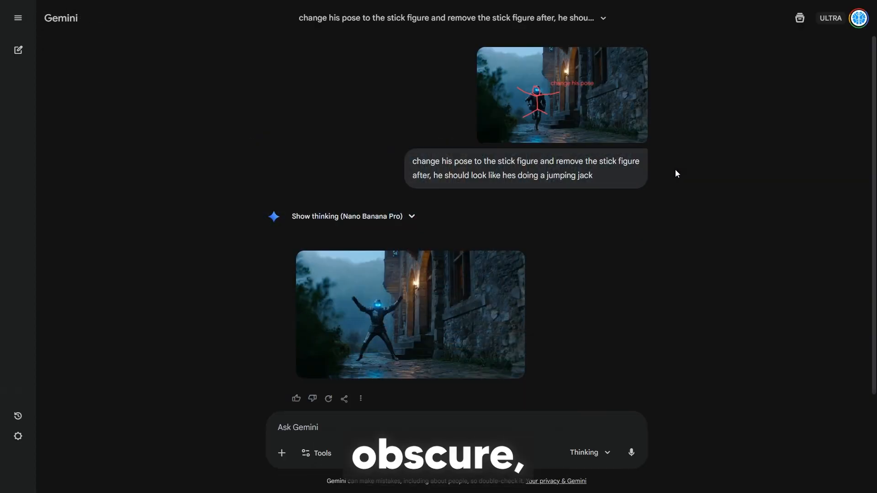